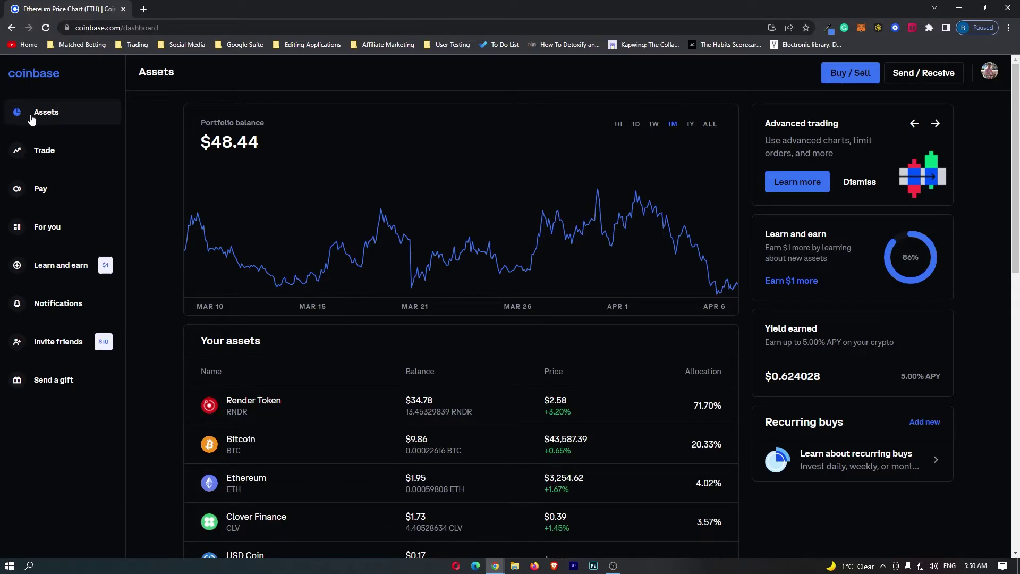
left_click_drag(173, 73, 153, 72)
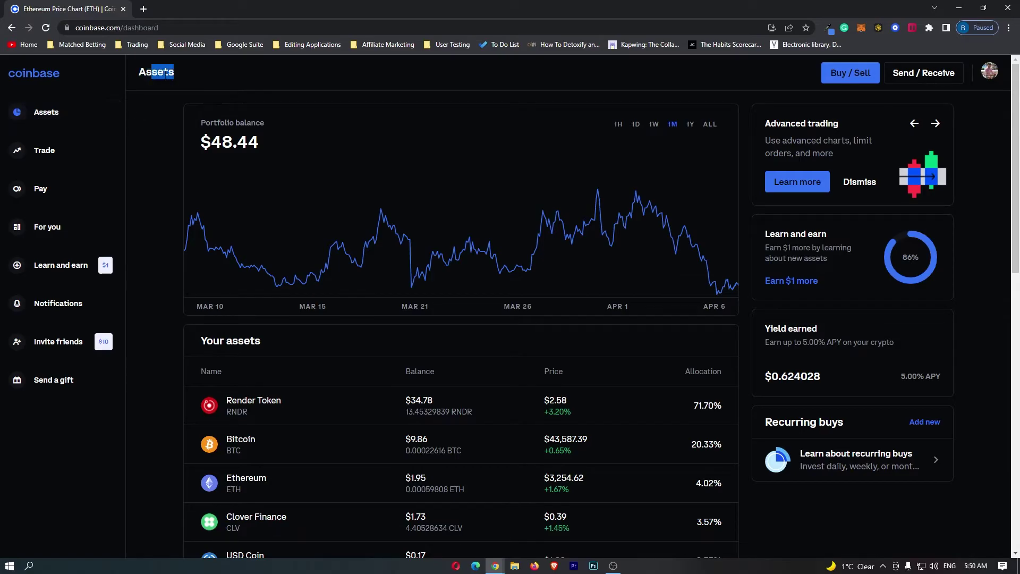
left_click(200, 74)
scroll(267, 231, "down", 2)
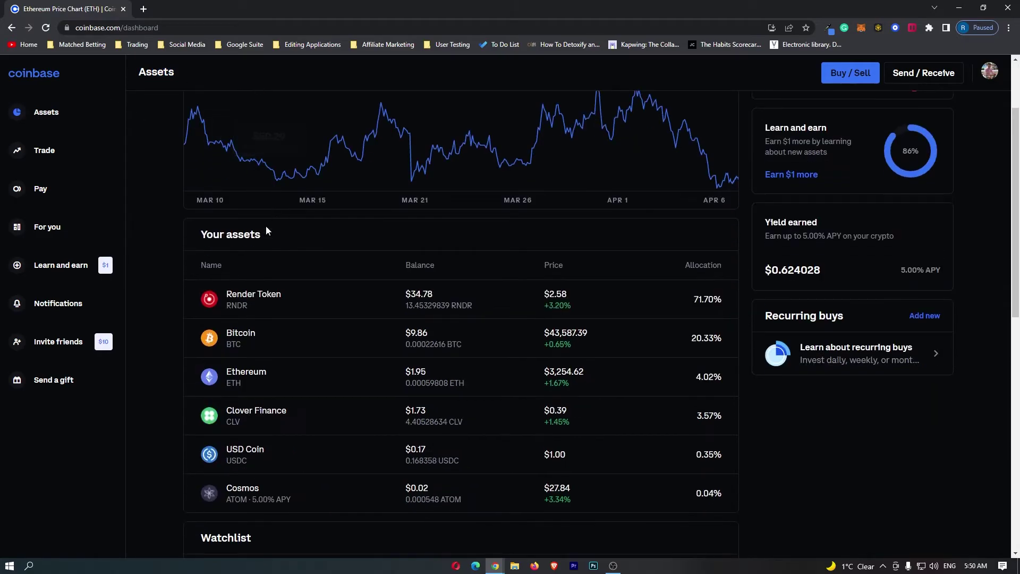
left_click_drag(266, 234, 200, 235)
scroll(239, 239, "down", 2)
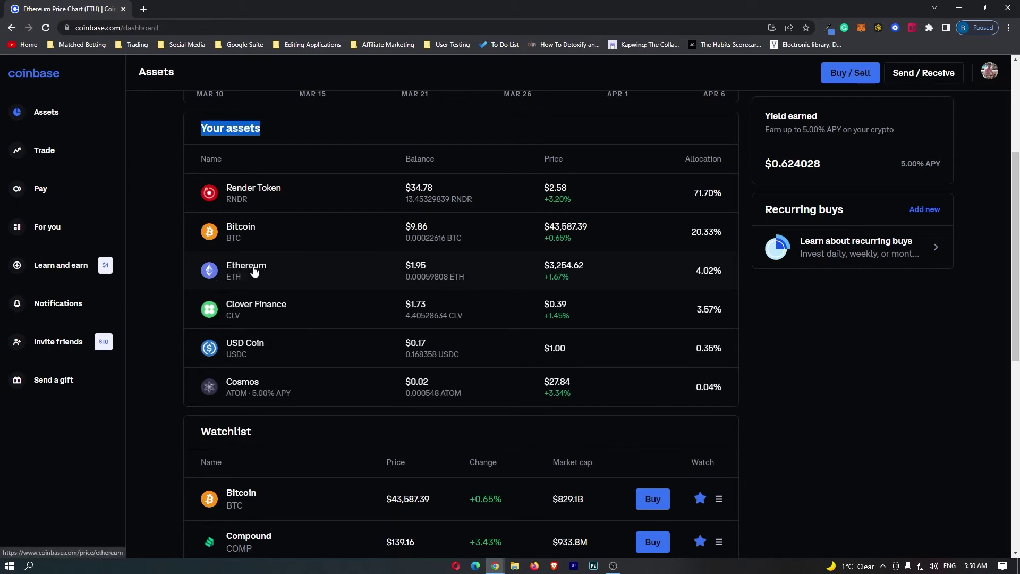
Step: Open Ethereum from Your assets to show its price chart, market stats and buy panel
left_click(254, 271)
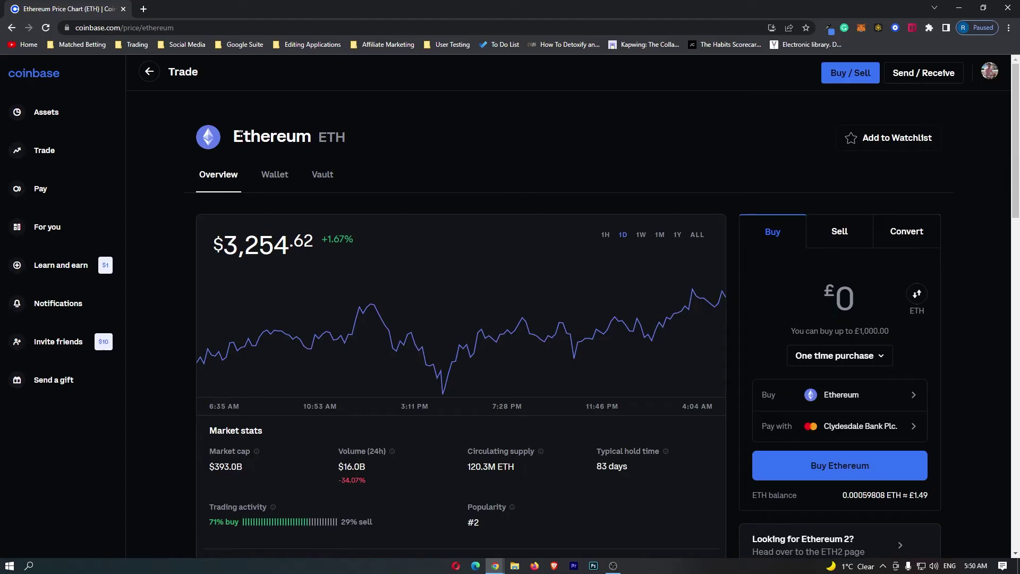
left_click_drag(233, 135, 382, 136)
left_click(437, 139)
Step: Set up a $1 ETH-to-Solana conversion and preview it: 0.00807951 SOL, no fee
left_click(921, 237)
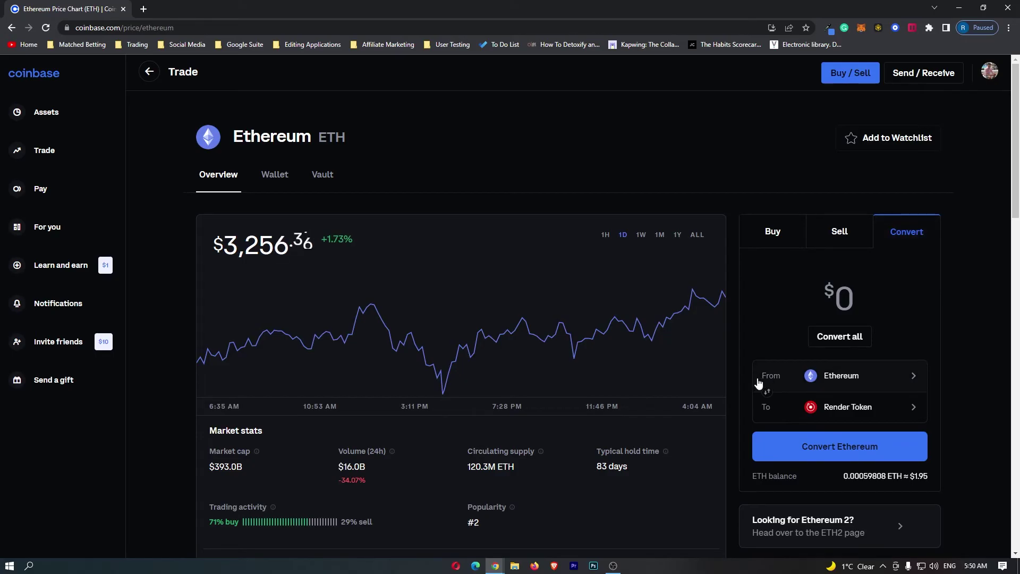
left_click(850, 408)
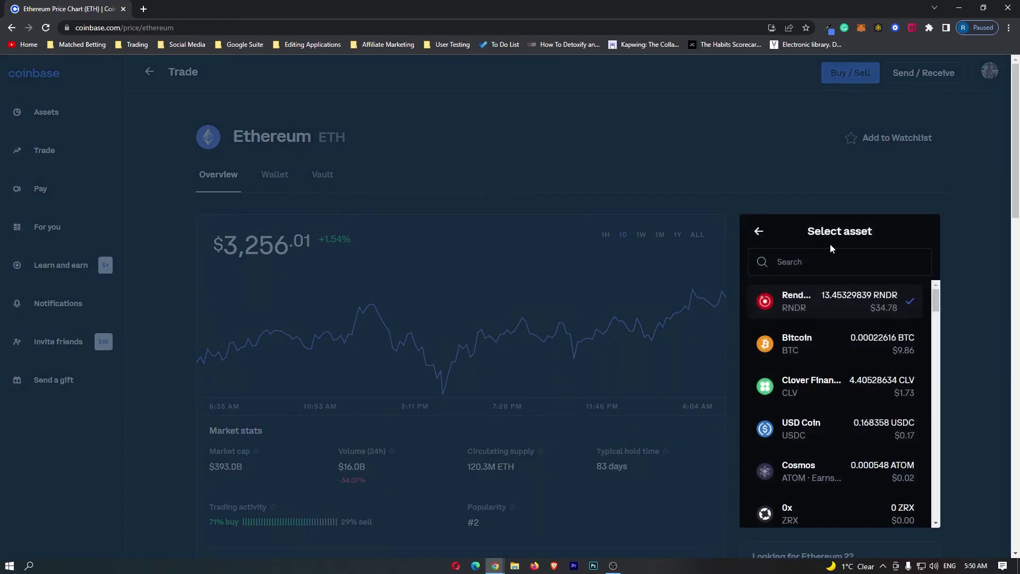
type("sol")
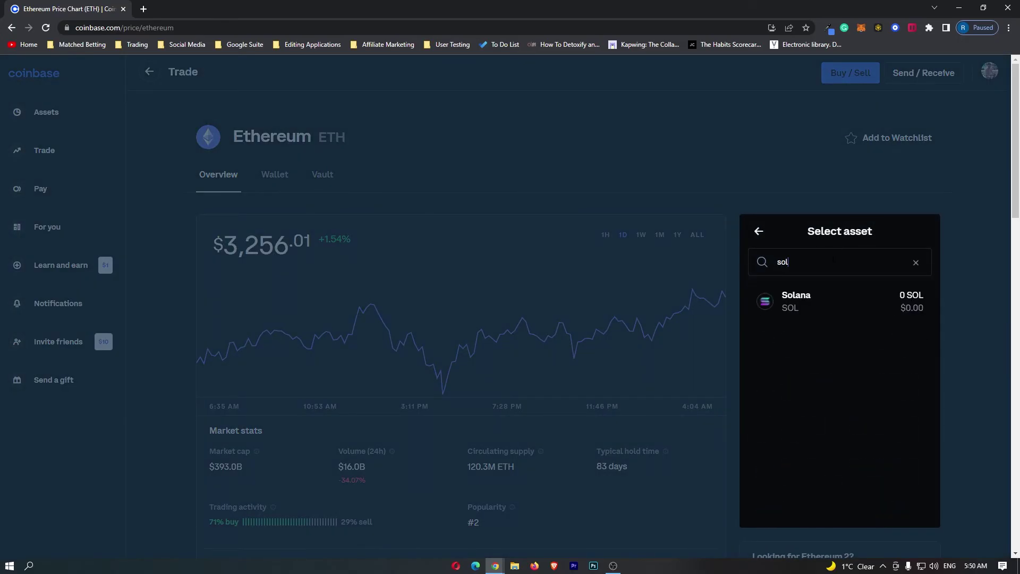
left_click(804, 303)
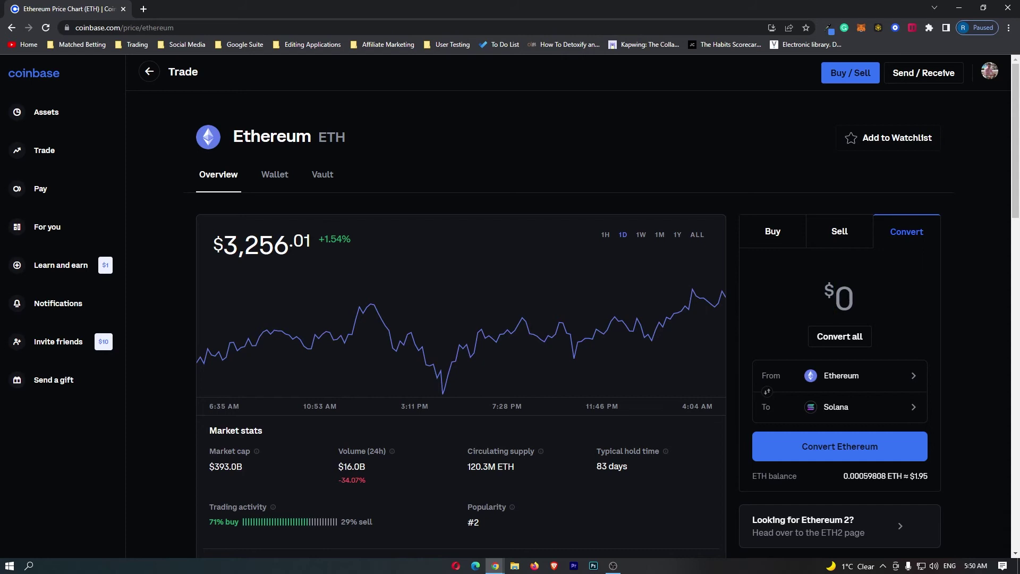
type("1")
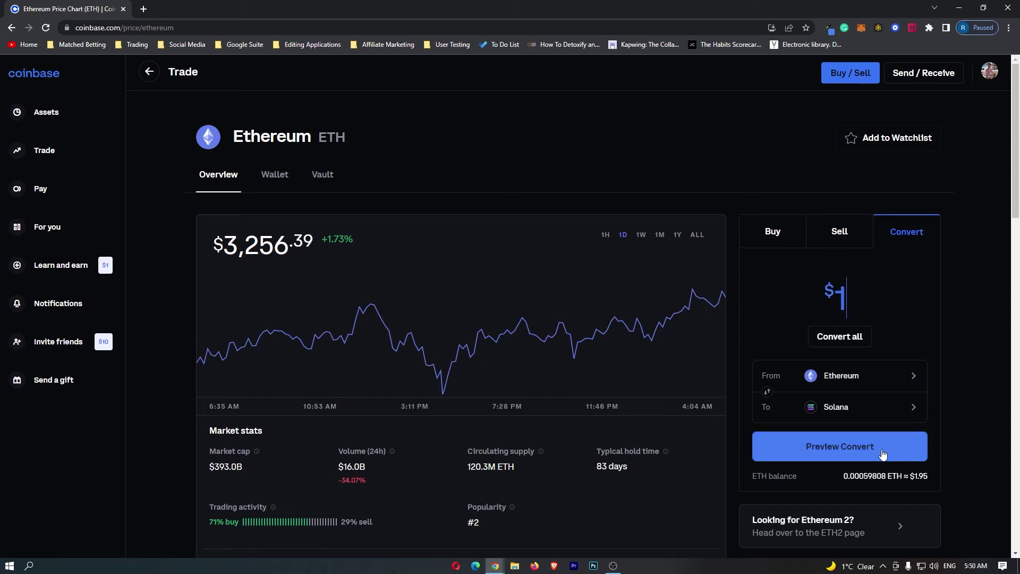
left_click(877, 450)
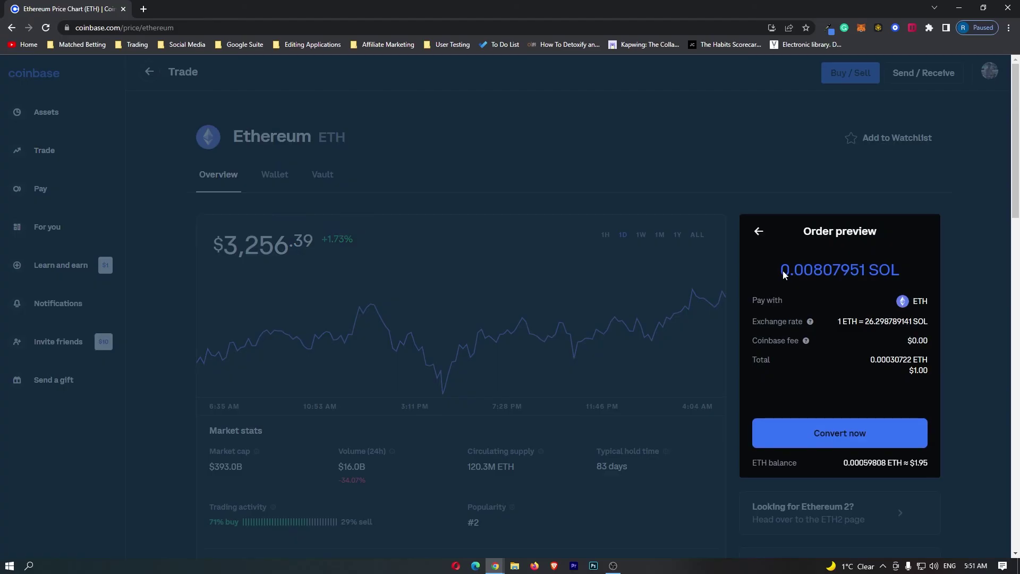